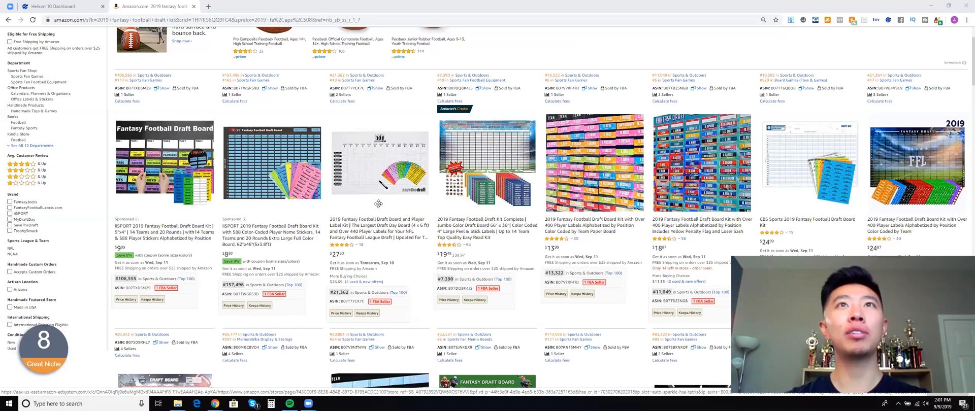
# Switch to the Helium 10 dashboard and open the Cerebro reverse ASIN lookup tool.
pyautogui.click(69, 7)
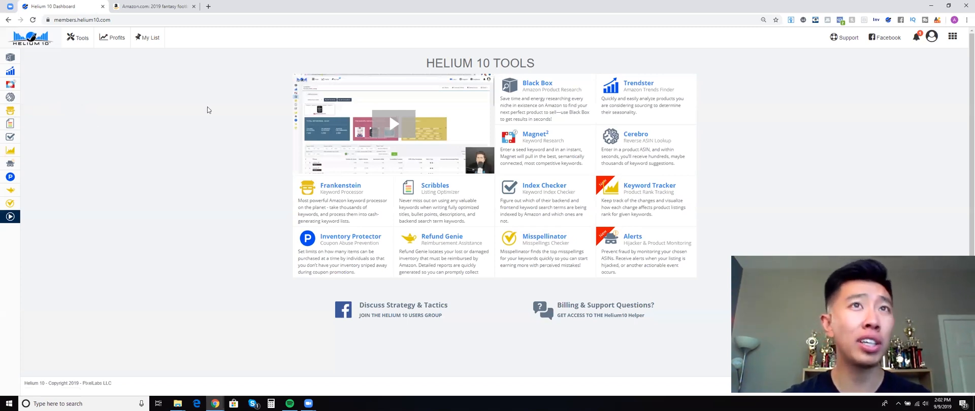
pyautogui.moveTo(44, 87)
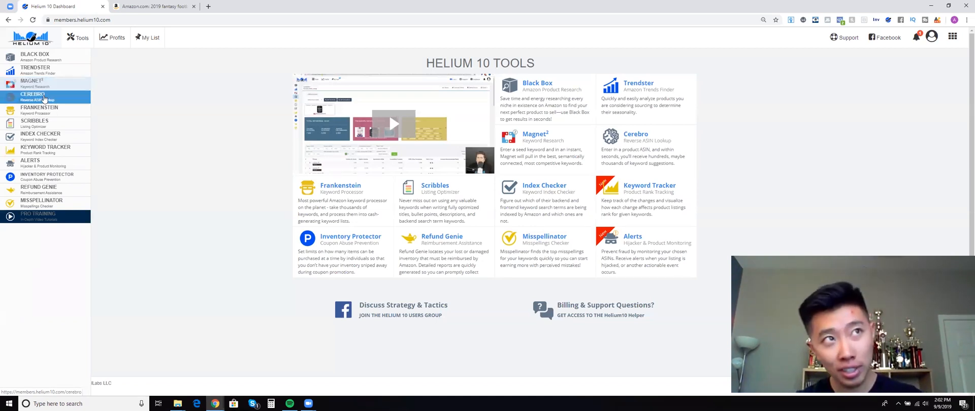
pyautogui.click(62, 101)
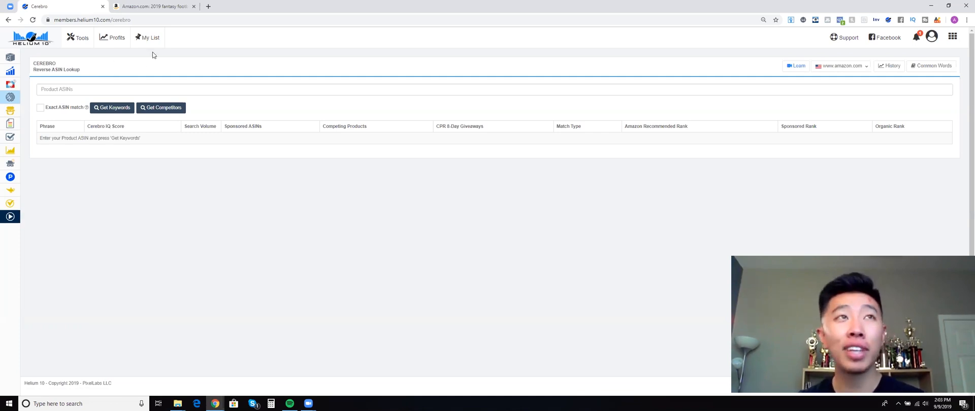
# Go back to the Amazon results and review the search term "2019 fantasy football draft kit" and its listings.
pyautogui.click(169, 3)
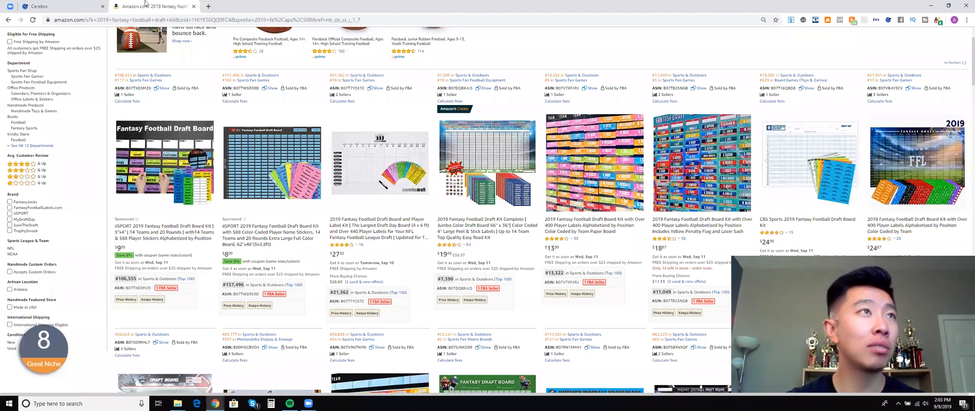
pyautogui.click(85, 4)
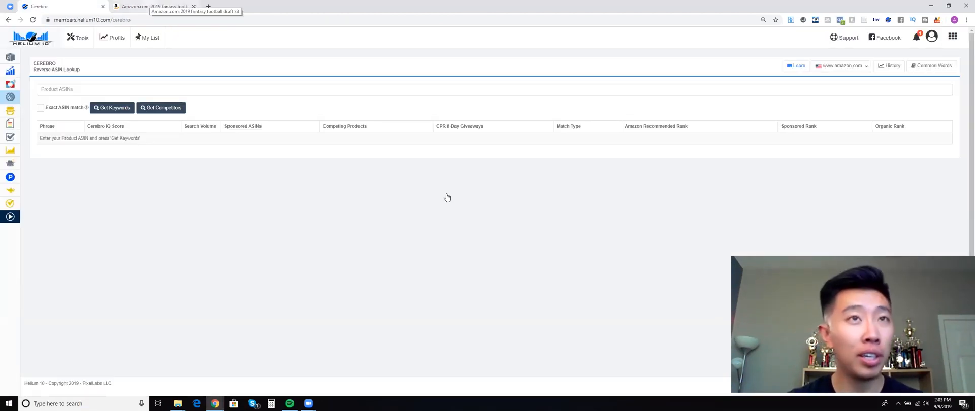
pyautogui.hotkey('ctrl', 'Tab')
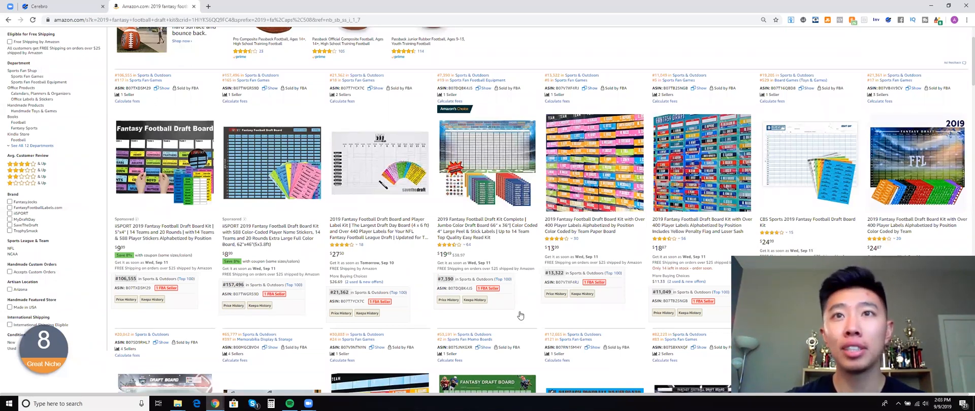
pyautogui.scroll(2, 521, 315)
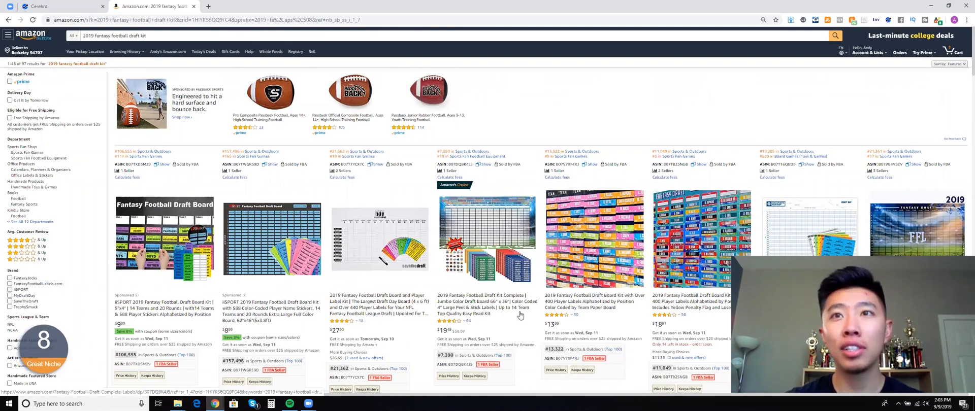
pyautogui.tripleClick(155, 35)
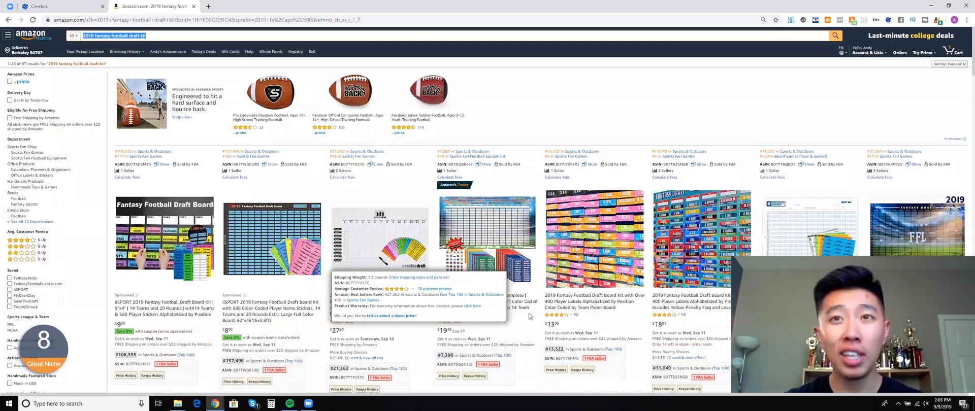
pyautogui.click(537, 373)
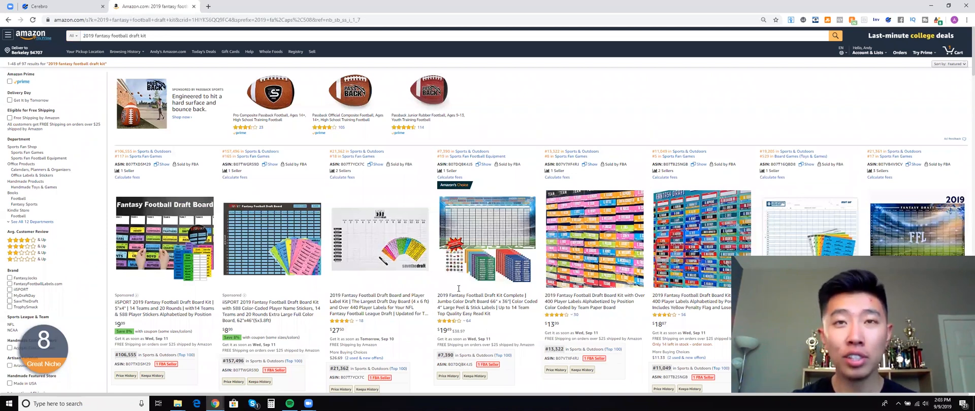
# Open the Amazon's Choice 2019 fantasy football draft kit listing and copy its ASIN from the product details.
pyautogui.scroll(-2, 462, 290)
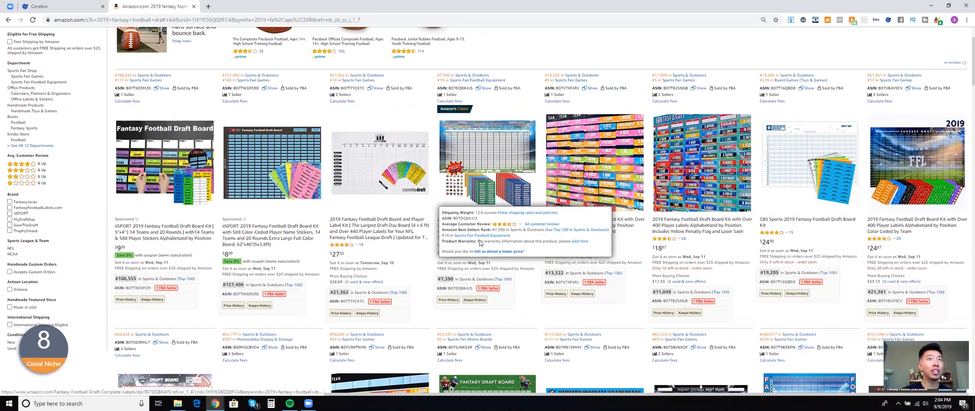
pyautogui.click(480, 242)
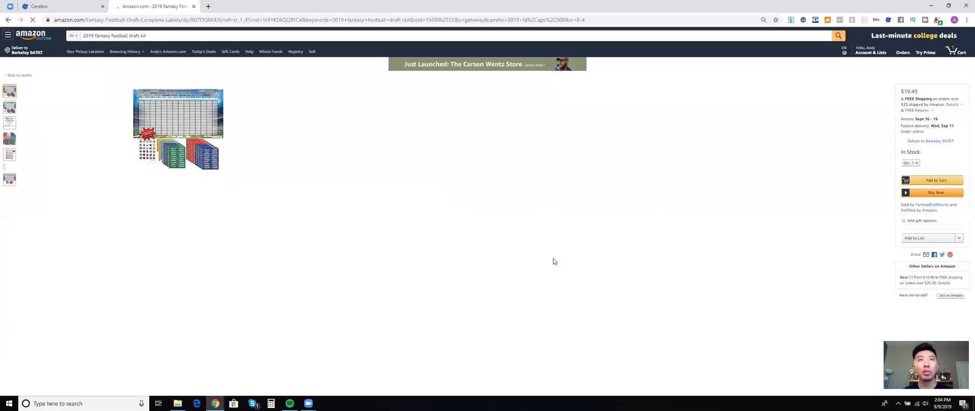
pyautogui.scroll(-10, 555, 262)
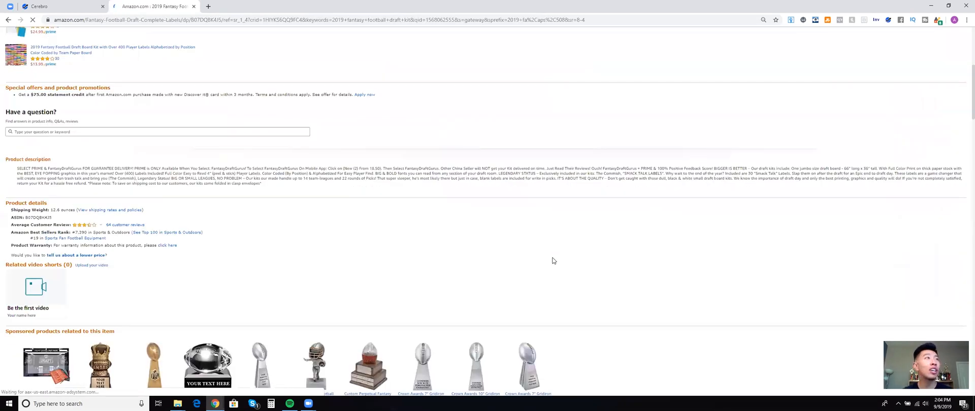
pyautogui.scroll(-2, 553, 261)
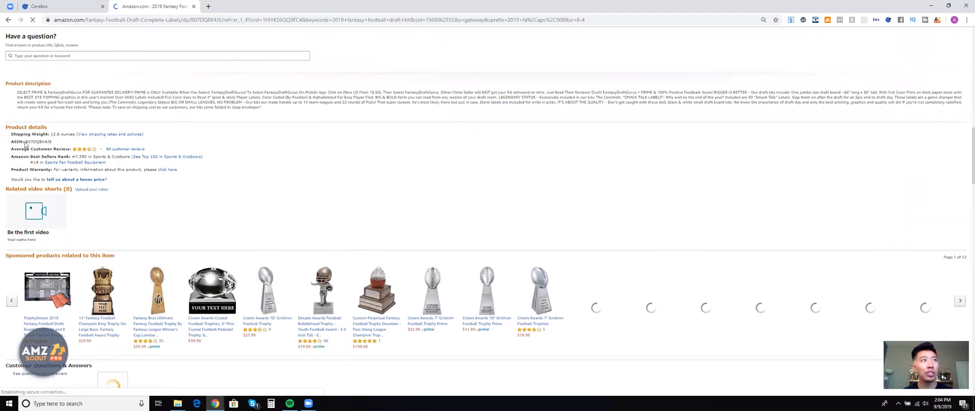
pyautogui.doubleClick(25, 143)
pyautogui.hotkey('ctrl', 'c')
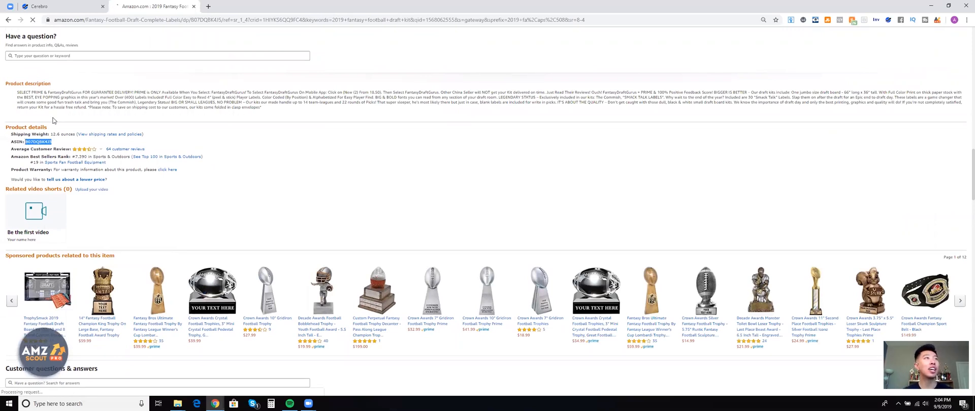
# Return to Cerebro, enter the copied ASIN B07DQBK4J5 as the product, and get its keywords.
pyautogui.click(98, 9)
pyautogui.click(102, 94)
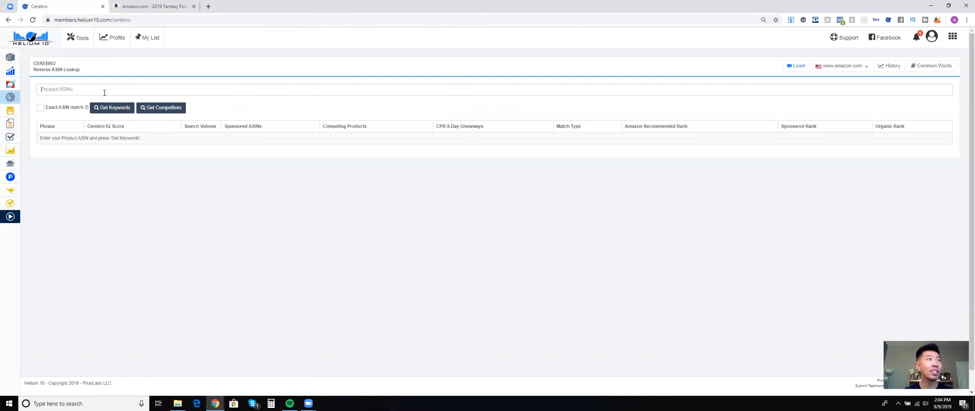
pyautogui.hotkey('ctrl', 'v')
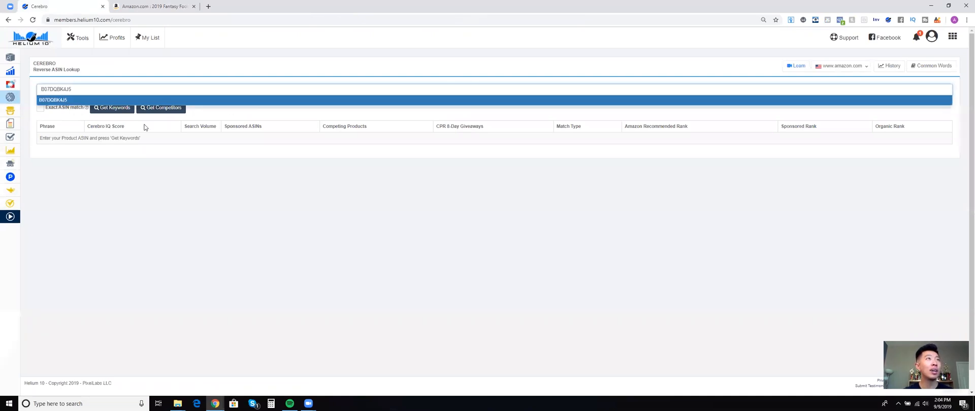
pyautogui.press('Return')
pyautogui.click(118, 115)
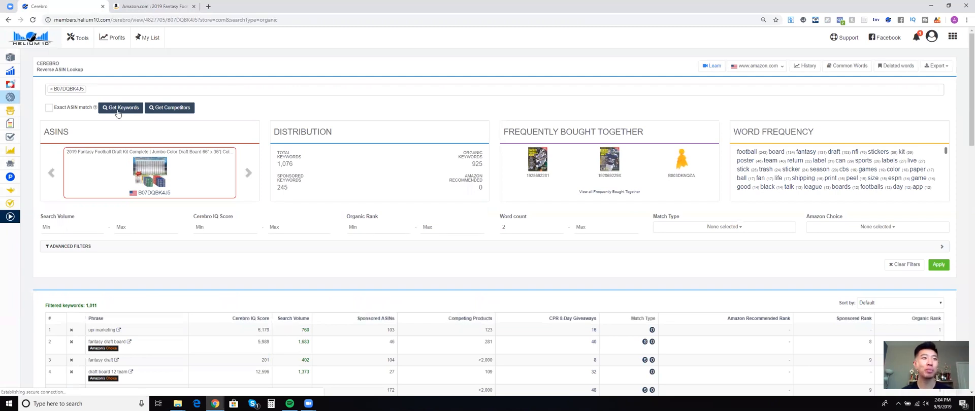
# Look over the Cerebro keyword list and open the Amazon results for the phrase "2018 fantasy football draft kit".
pyautogui.scroll(-2, 224, 213)
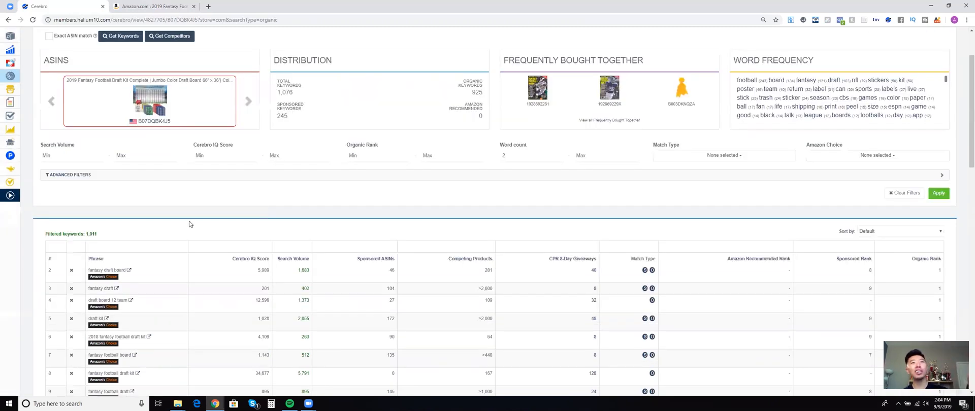
pyautogui.scroll(-2, 189, 221)
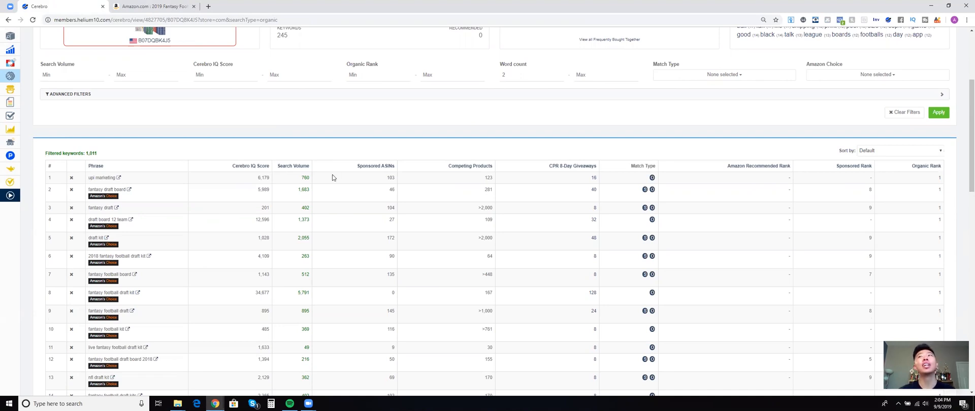
pyautogui.scroll(-2, 200, 205)
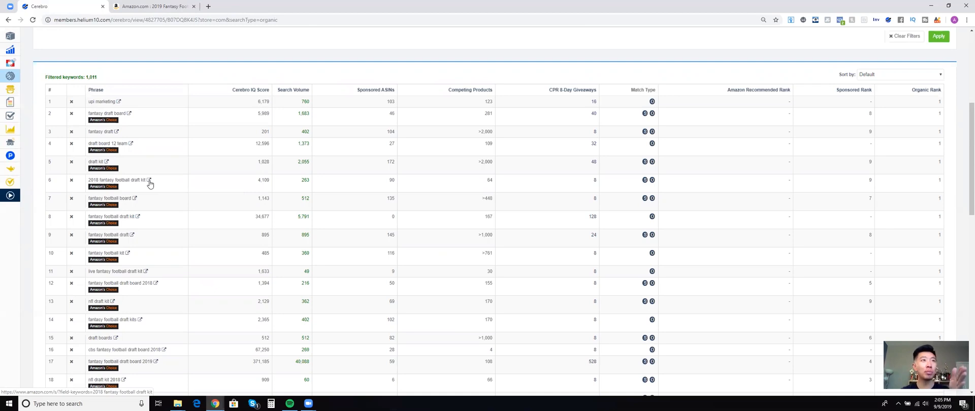
pyautogui.click(174, 196)
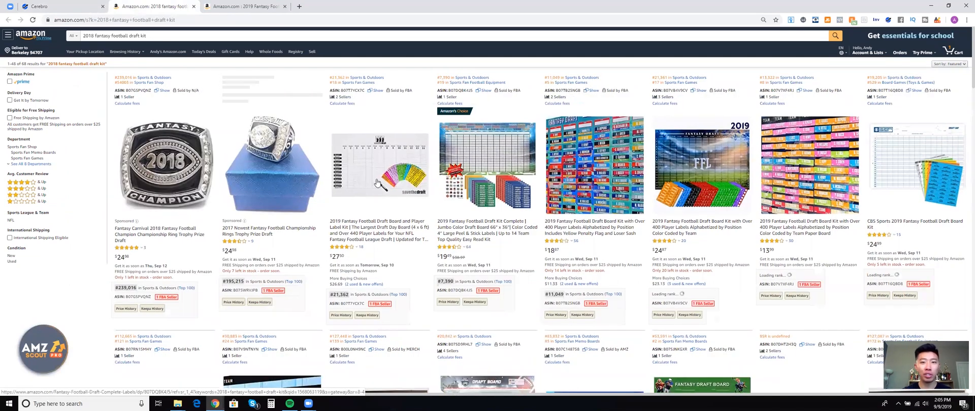
pyautogui.moveTo(379, 180)
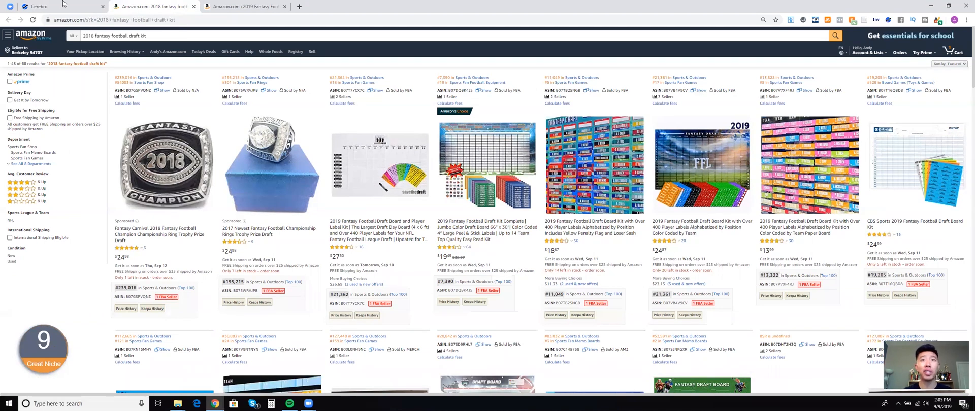
# Return to Cerebro and examine the organic ranks of the product's keywords through all 50 rows of the first page.
pyautogui.hotkey('ctrl', 'shift', 'Tab')
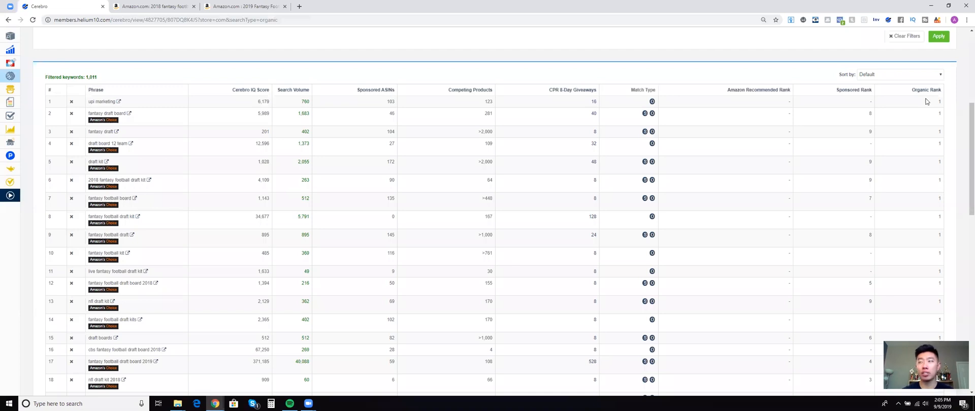
pyautogui.scroll(-3, 927, 188)
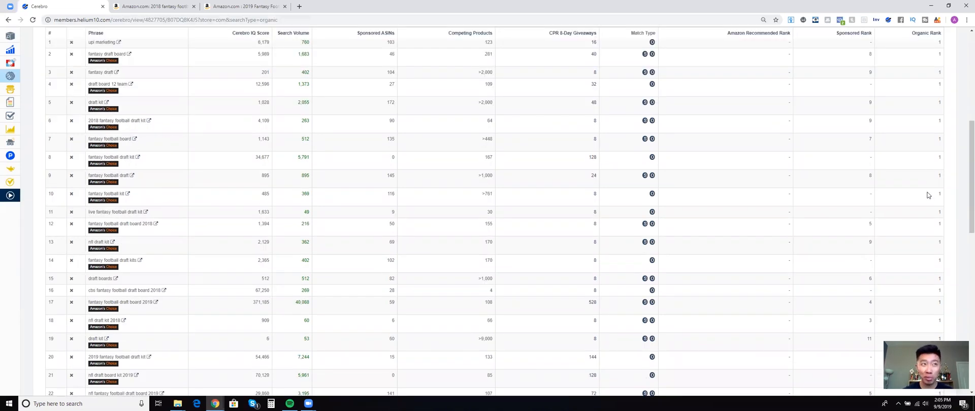
pyautogui.scroll(-3, 390, 285)
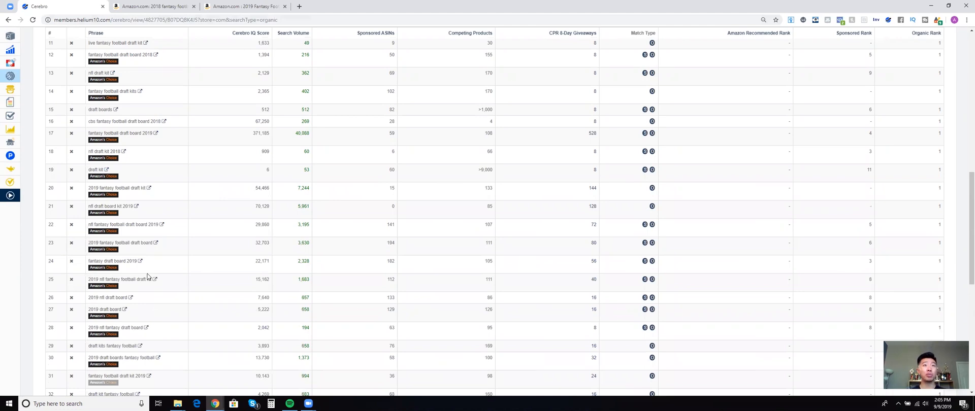
pyautogui.scroll(5, 149, 277)
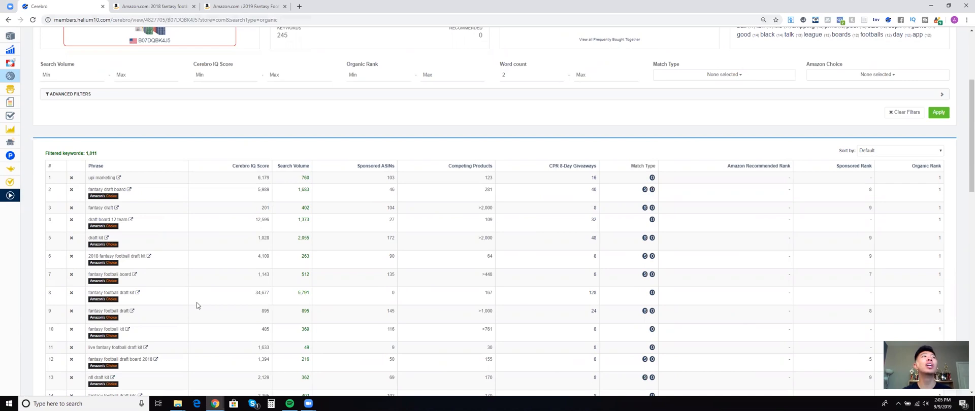
pyautogui.scroll(3, 196, 305)
pyautogui.scroll(1, 142, 276)
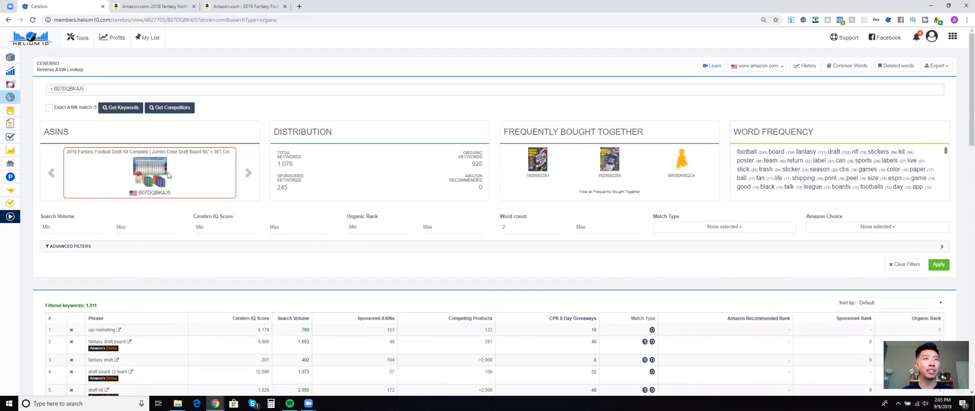
pyautogui.scroll(-5, 166, 183)
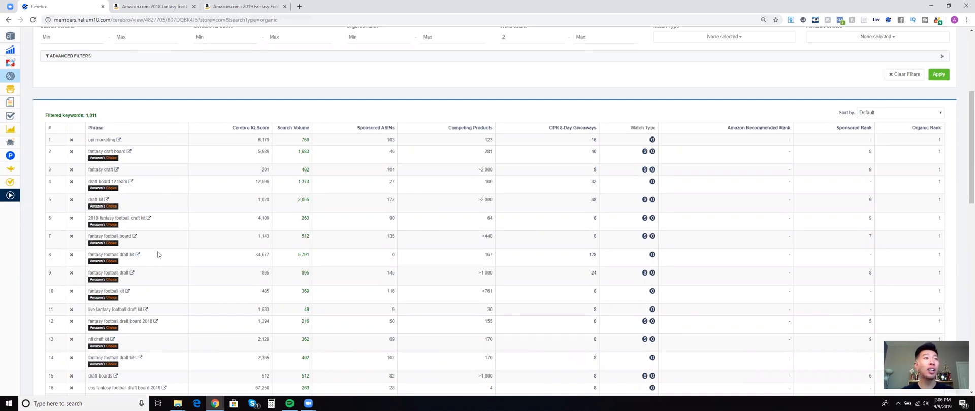
pyautogui.scroll(-1, 158, 254)
pyautogui.scroll(-4, 271, 254)
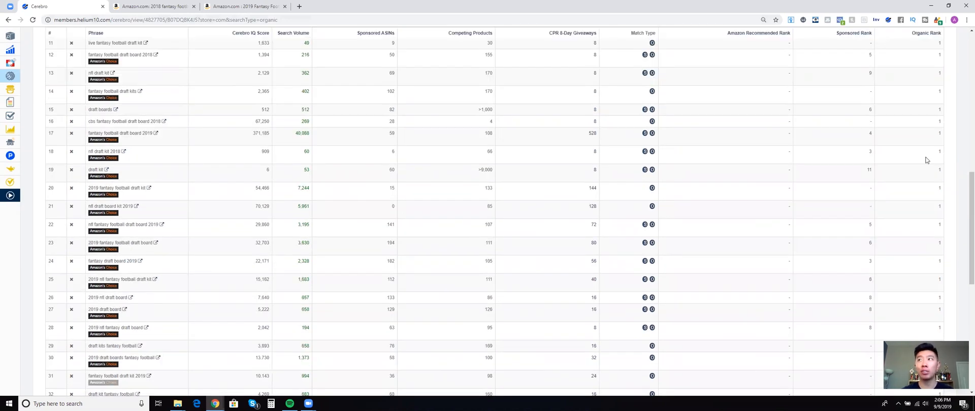
pyautogui.scroll(-2, 463, 285)
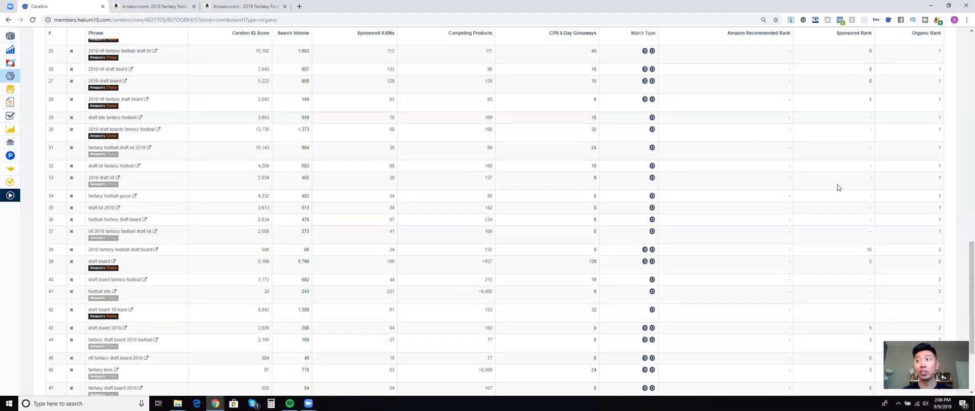
pyautogui.scroll(-2, 899, 264)
pyautogui.scroll(-2, 925, 218)
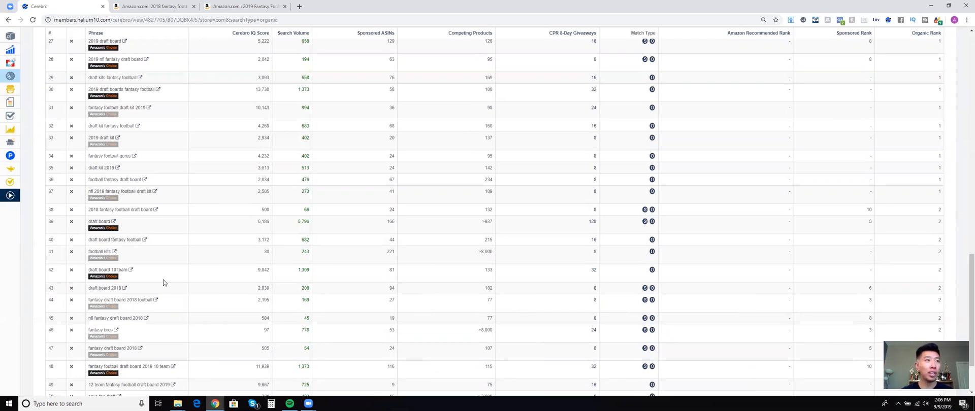
pyautogui.scroll(-2, 166, 284)
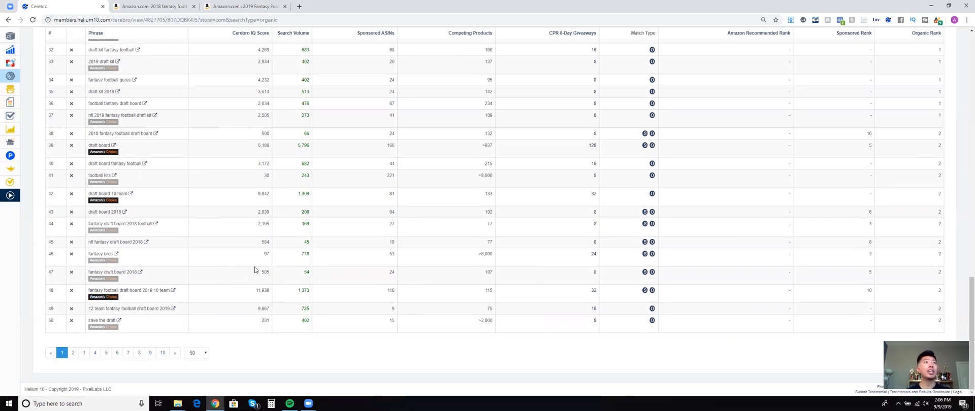
# Sort the Cerebro keyword table by search volume from high to low.
pyautogui.scroll(7, 255, 266)
pyautogui.scroll(5, 239, 274)
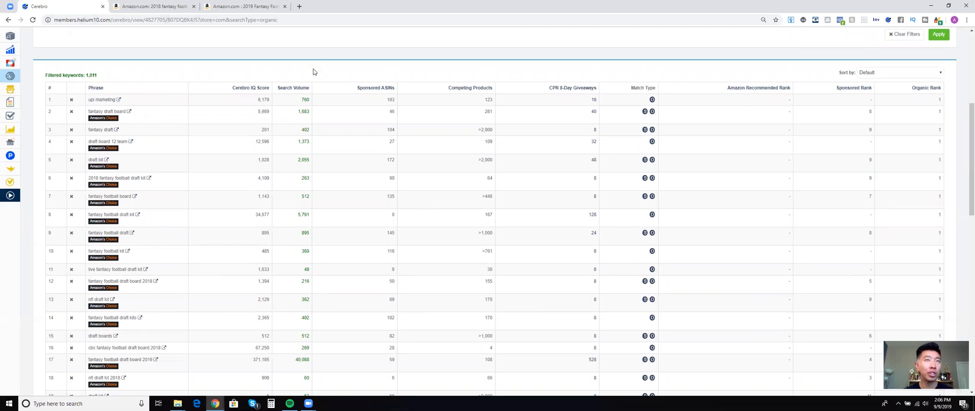
pyautogui.click(296, 90)
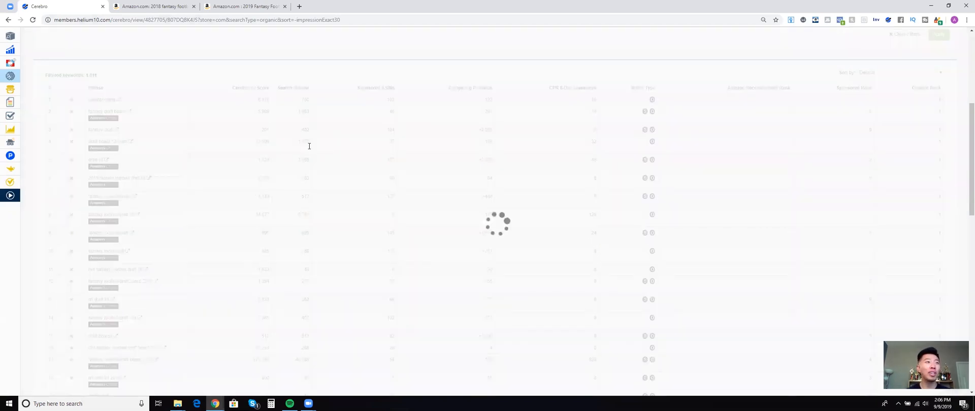
pyautogui.scroll(-3, 288, 142)
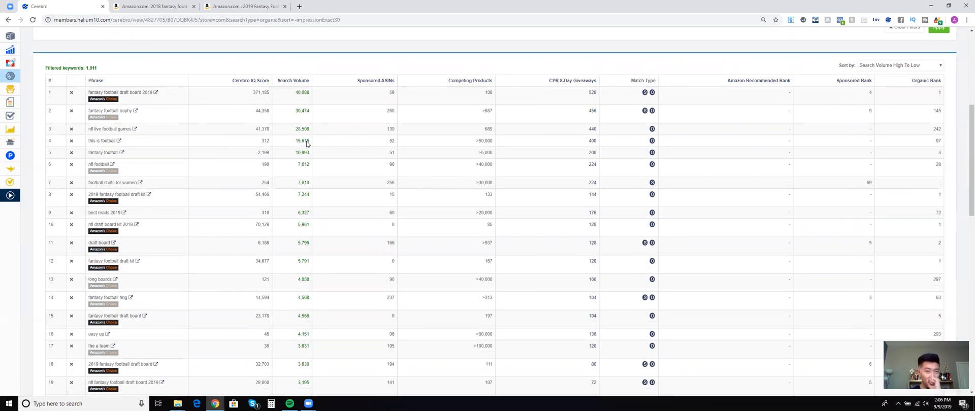
# Look through the keyword table sorted by search volume and check the top phrases for relevance to the product.
pyautogui.scroll(-7, 256, 234)
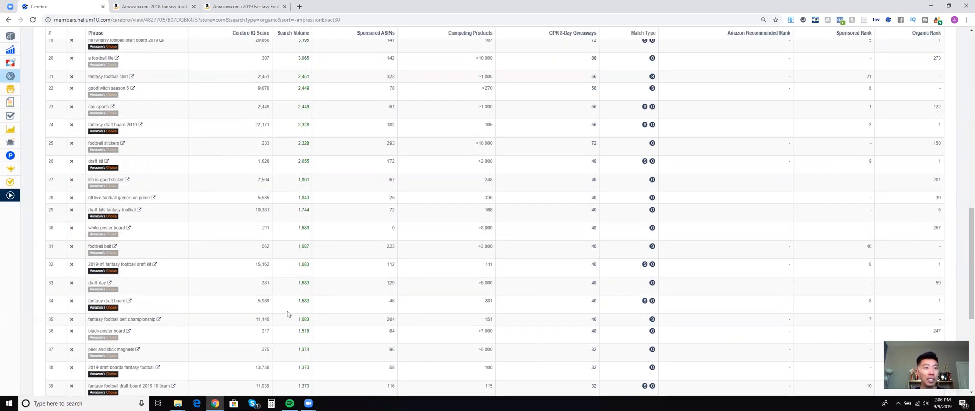
pyautogui.scroll(-5, 287, 314)
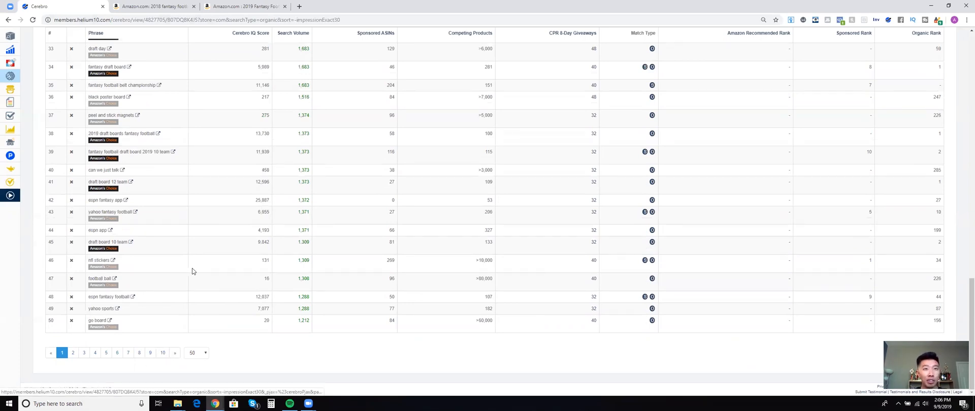
pyautogui.scroll(10, 192, 268)
pyautogui.scroll(-1, 206, 252)
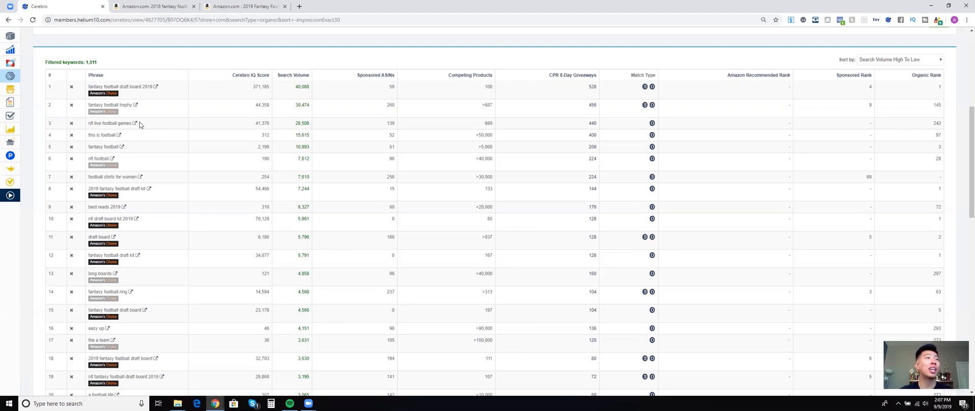
pyautogui.moveTo(86, 90); pyautogui.dragTo(139, 168)
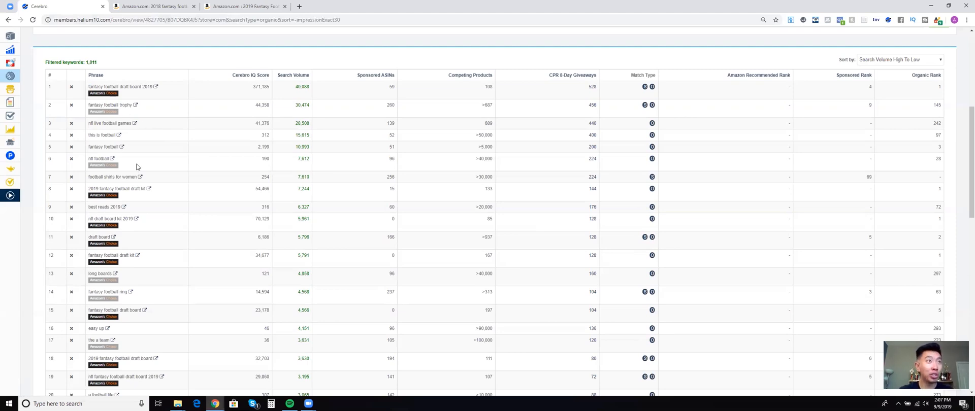
pyautogui.moveTo(144, 220); pyautogui.dragTo(201, 110)
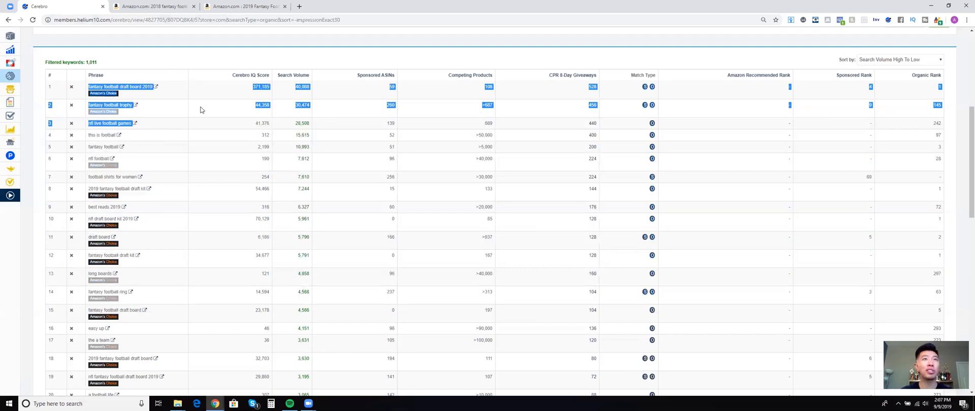
pyautogui.click(216, 204)
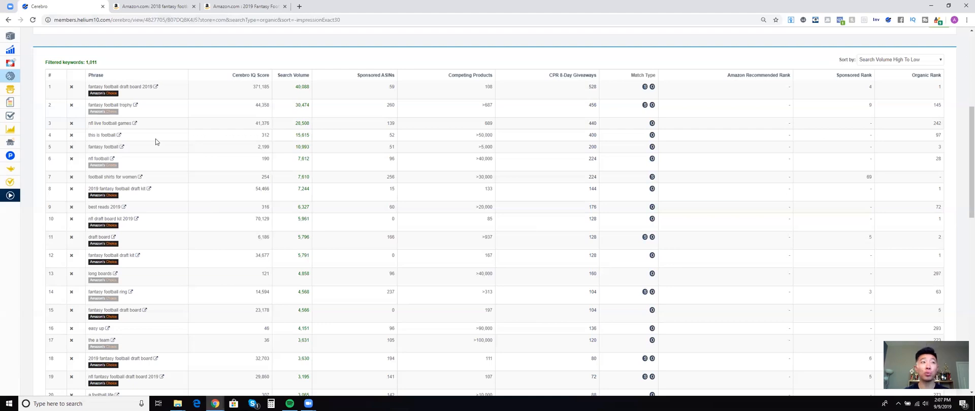
# Remove the irrelevant phrases "this is football", "nfl football", "long boards", "easy up" and "the a team" from the keyword table.
pyautogui.click(72, 137)
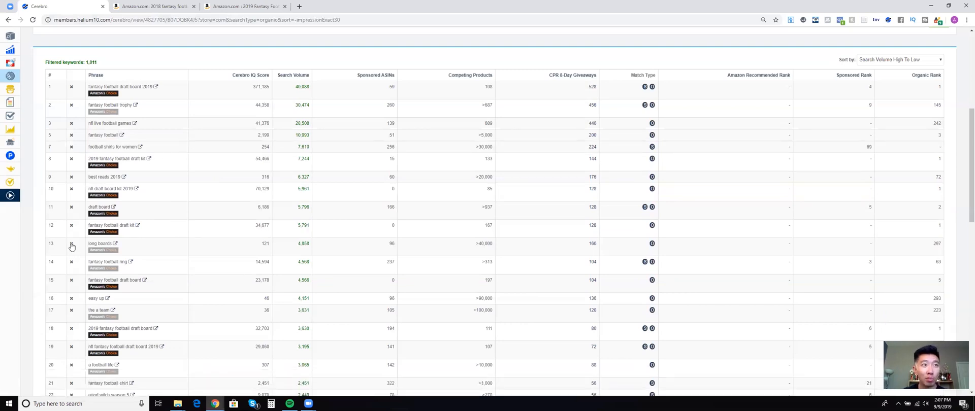
pyautogui.click(71, 245)
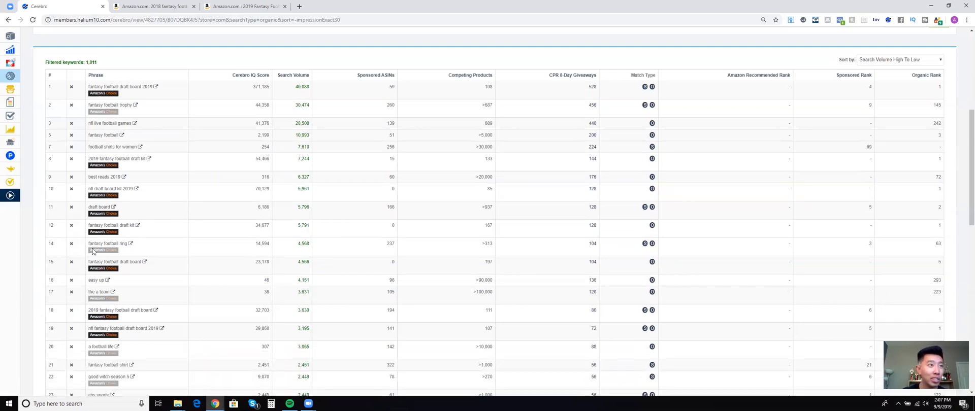
pyautogui.click(71, 281)
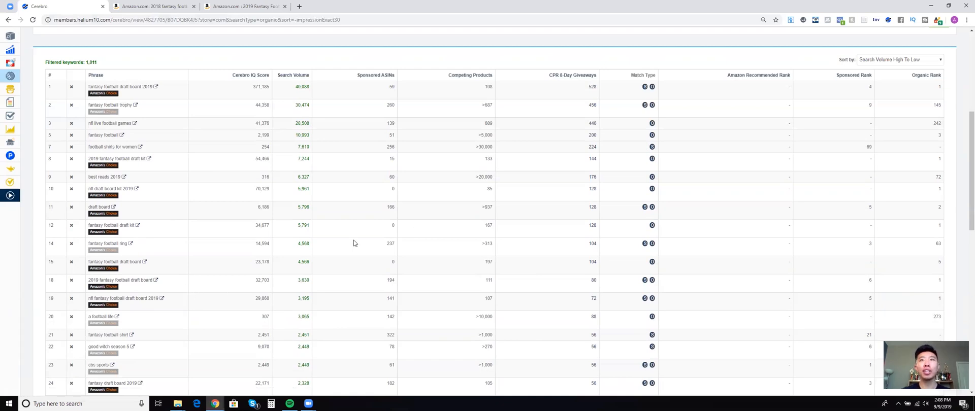
# Export the Cerebro keyword list as a spreadsheet, open the downloaded file in Excel and enable editing.
pyautogui.scroll(5, 937, 266)
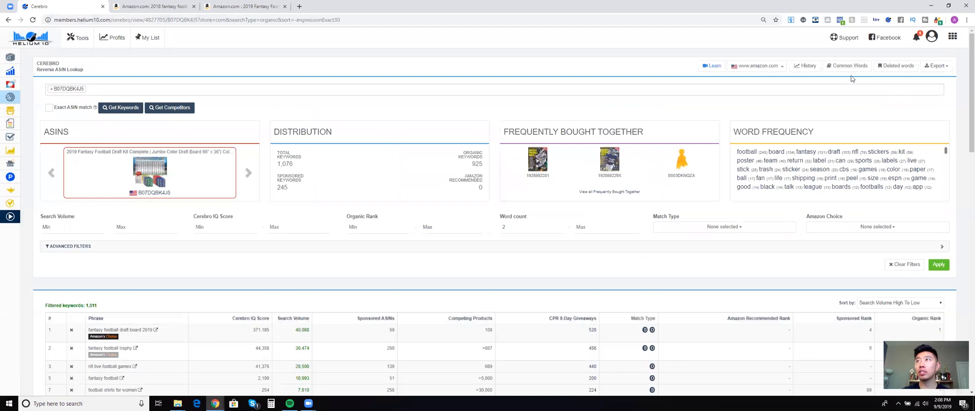
pyautogui.click(935, 66)
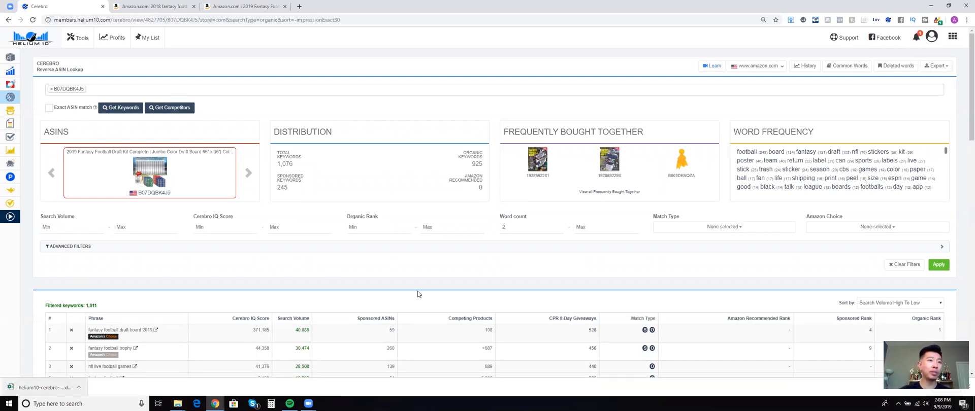
pyautogui.click(66, 388)
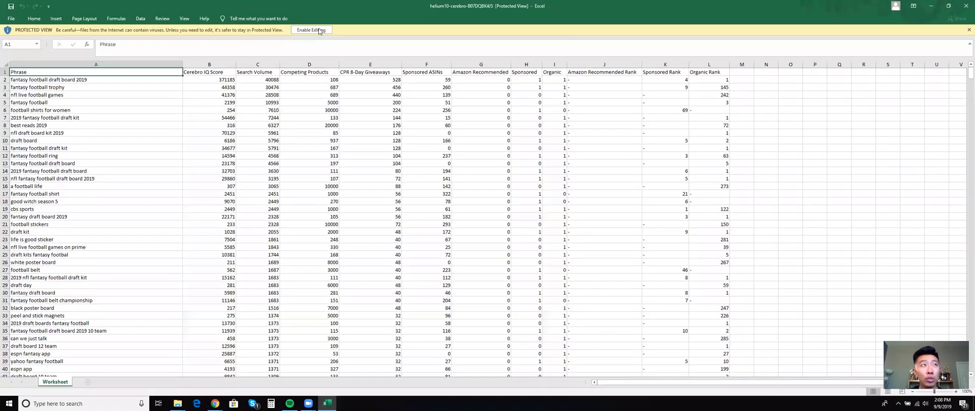
pyautogui.click(312, 30)
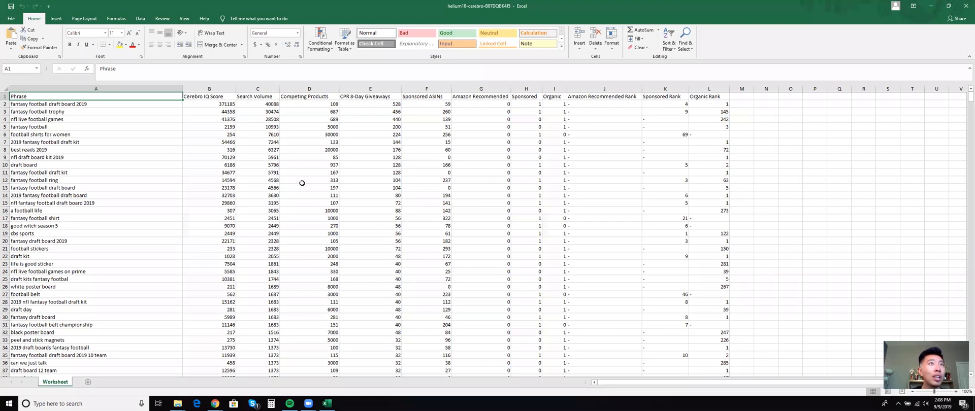
pyautogui.moveTo(260, 104); pyautogui.dragTo(277, 371)
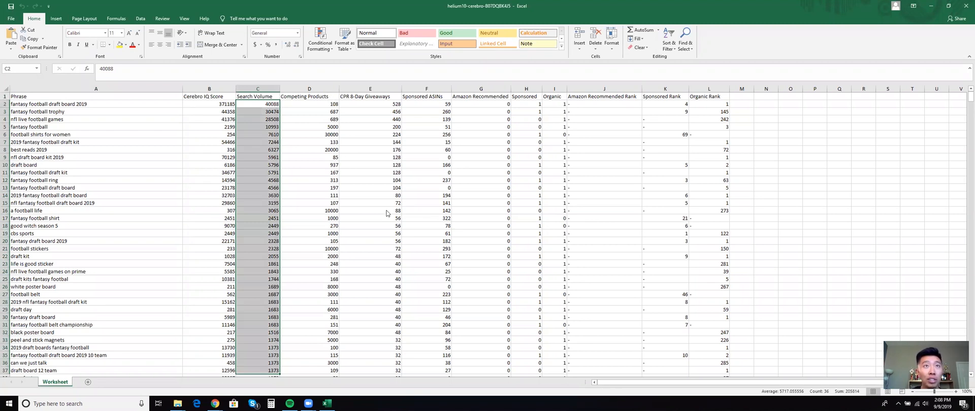
pyautogui.rightClick(330, 97)
pyautogui.moveTo(362, 206)
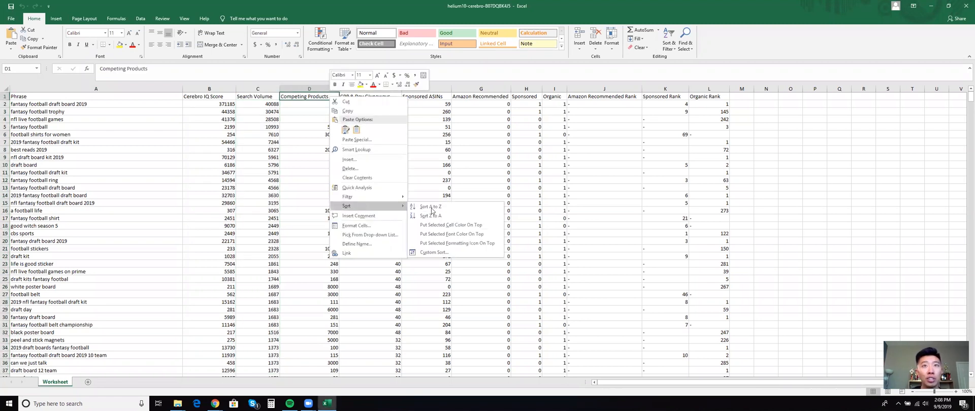
pyautogui.click(214, 100)
pyautogui.rightClick(211, 98)
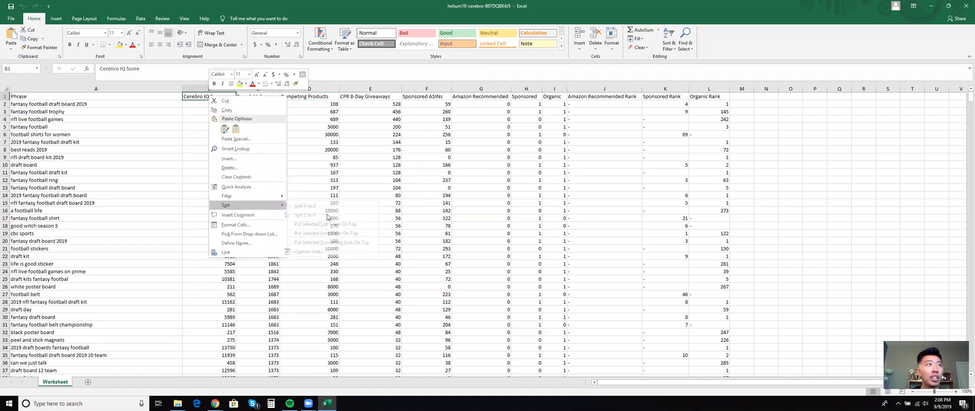
pyautogui.click(122, 160)
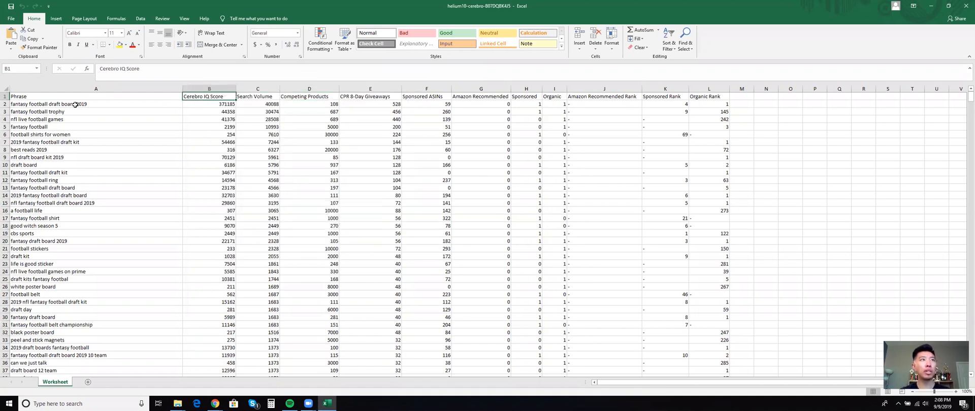
# Copy the keyword phrases in cells A2 to A400.
pyautogui.click(75, 103)
pyautogui.moveTo(68, 251); pyautogui.dragTo(90, 195)
pyautogui.hotkey('ctrl', 'c')
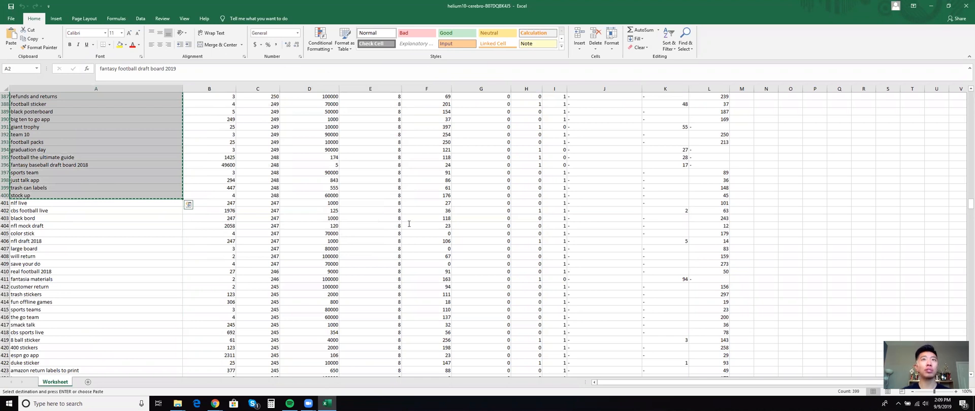
# Switch to the browser, open the Frankenstein keyword processor and paste the copied phrases as the original keywords.
pyautogui.hotkey('alt', 'Tab')
pyautogui.moveTo(12, 112)
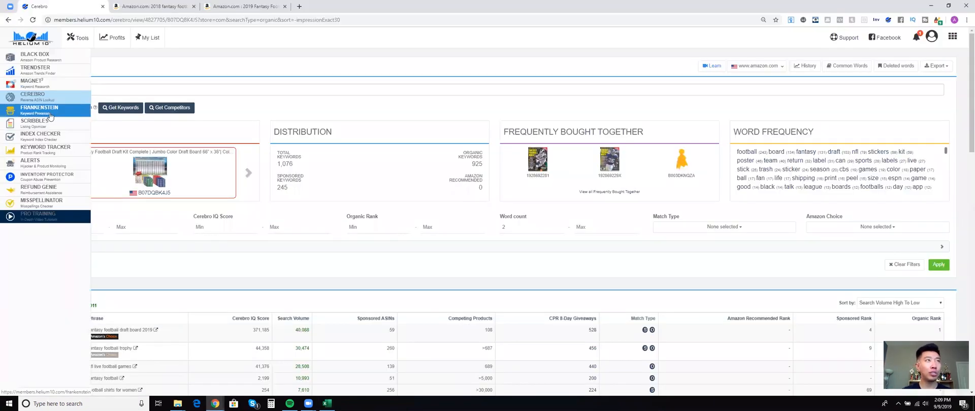
pyautogui.click(51, 114)
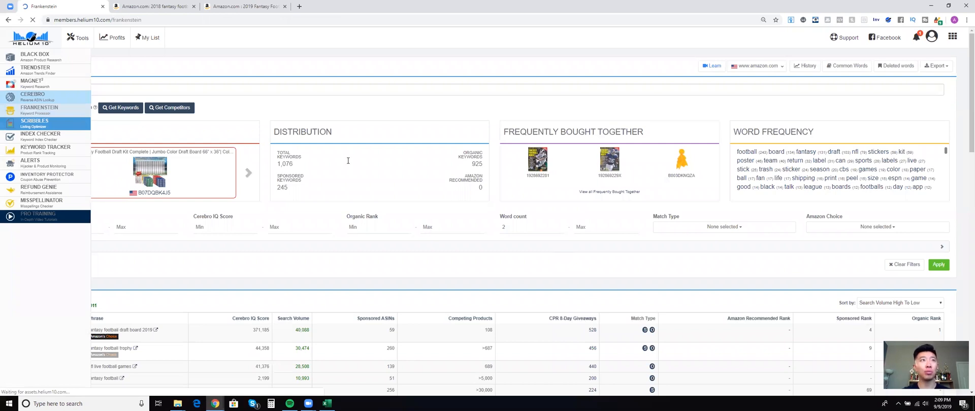
pyautogui.click(201, 166)
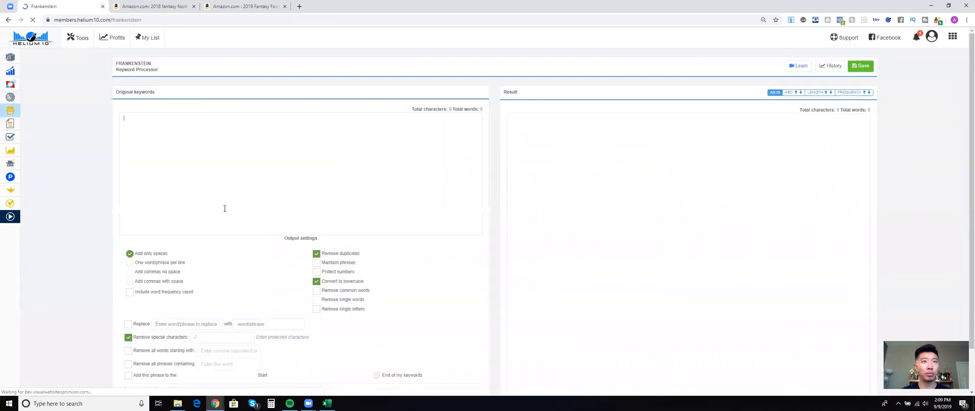
pyautogui.hotkey('ctrl', 'v')
# Look over the pasted original keywords from the higher-volume phrases down to the last entry.
pyautogui.scroll(5, 241, 205)
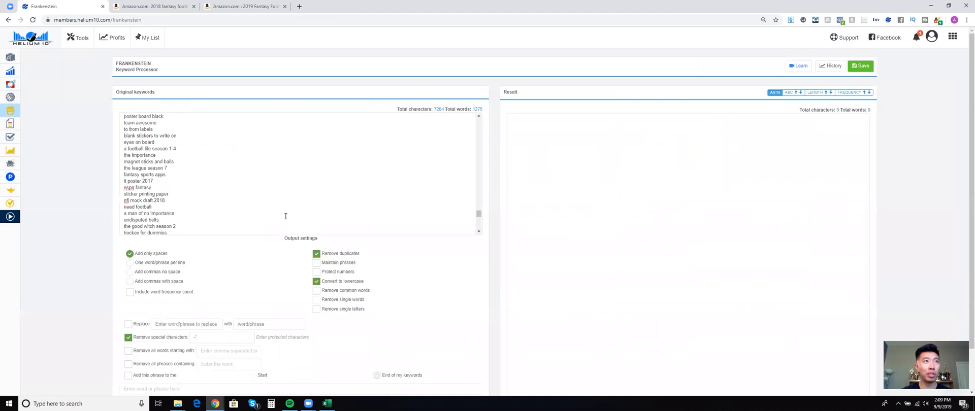
pyautogui.scroll(5, 286, 216)
pyautogui.scroll(10, 264, 218)
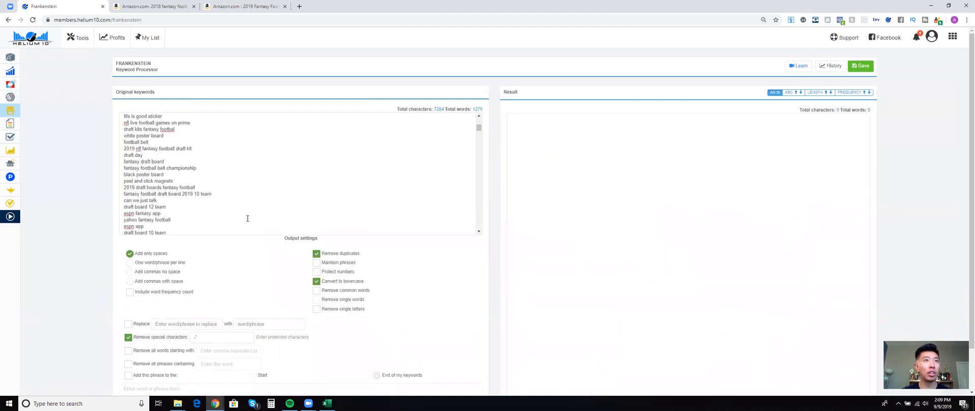
pyautogui.scroll(-5, 247, 219)
pyautogui.scroll(-5, 248, 201)
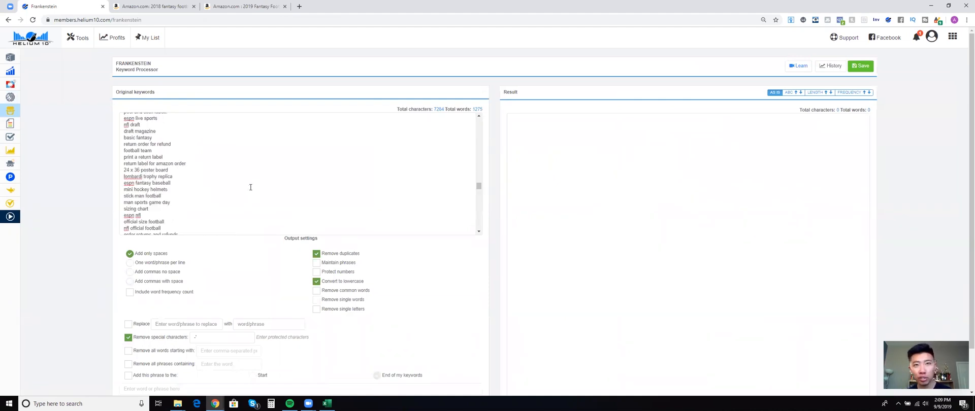
pyautogui.scroll(-5, 251, 188)
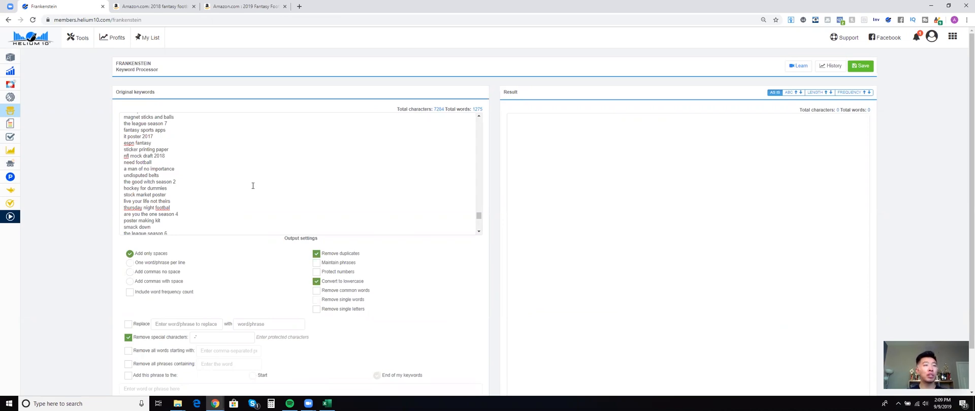
pyautogui.scroll(-5, 252, 186)
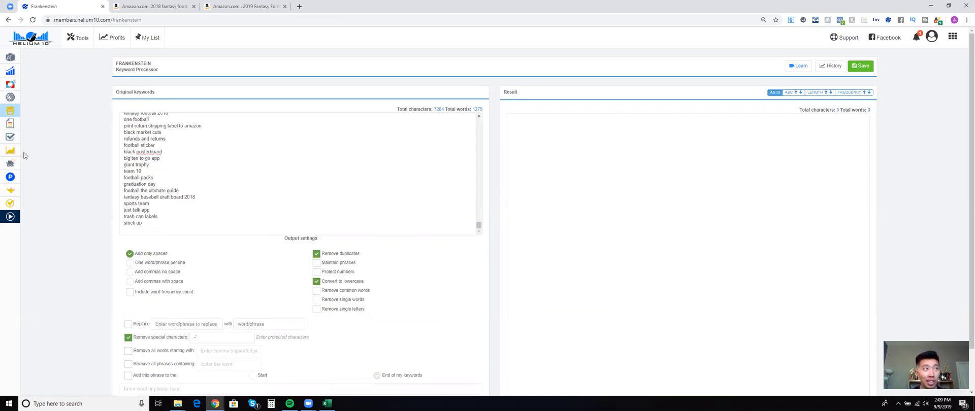
pyautogui.moveTo(15, 85)
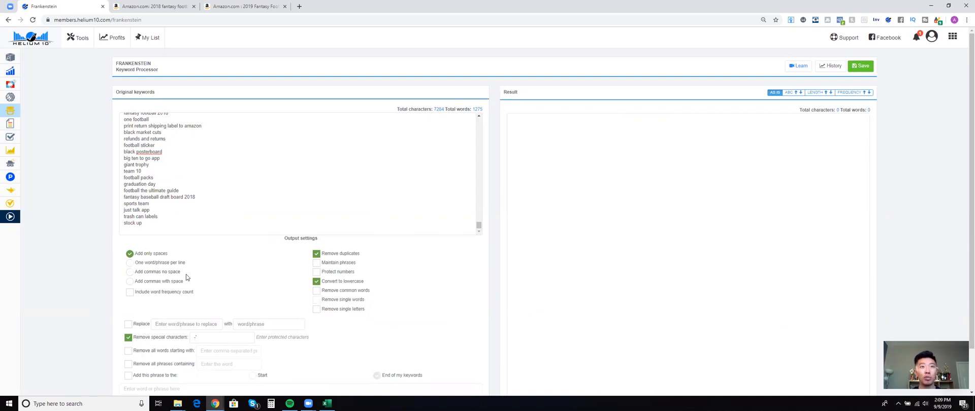
# Process the pasted phrases with the current output settings and look over the resulting word list.
pyautogui.scroll(-1, 254, 320)
pyautogui.click(333, 368)
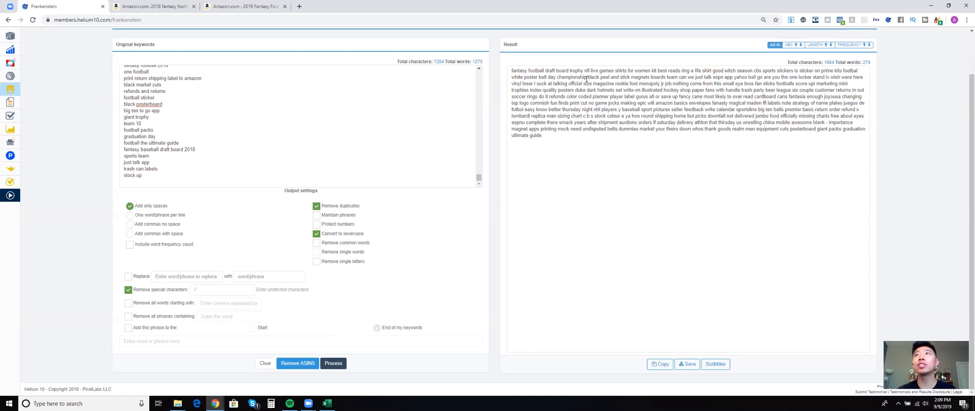
pyautogui.moveTo(587, 79); pyautogui.dragTo(622, 107)
pyautogui.click(641, 146)
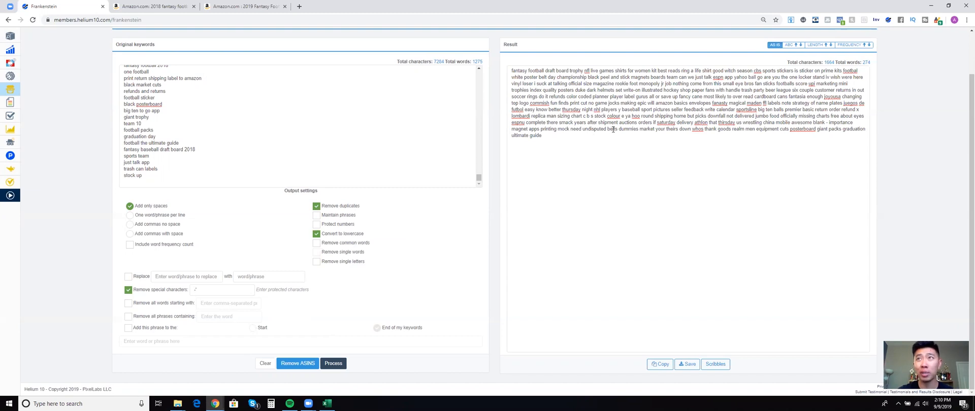
# Delete the words belts, dummies, your, theirs, down, whos, thank and ff from the Frankenstein result.
pyautogui.hotkey('ctrl', 'BackSpace')
pyautogui.hotkey('ctrl', 'Delete')
pyautogui.hotkey('ctrl', 'Delete')
pyautogui.hotkey('ctrl', 'BackSpace')
pyautogui.doubleClick(634, 129)
pyautogui.press('Delete')
pyautogui.doubleClick(632, 130)
pyautogui.press('Delete')
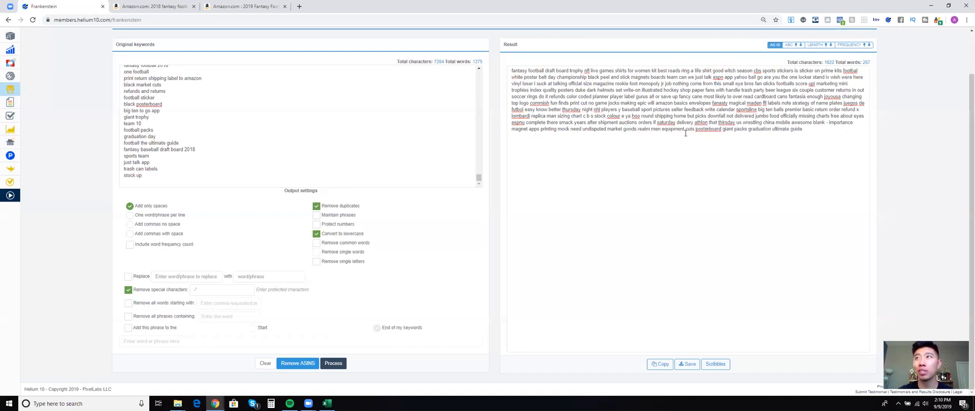
pyautogui.press('BackSpace')
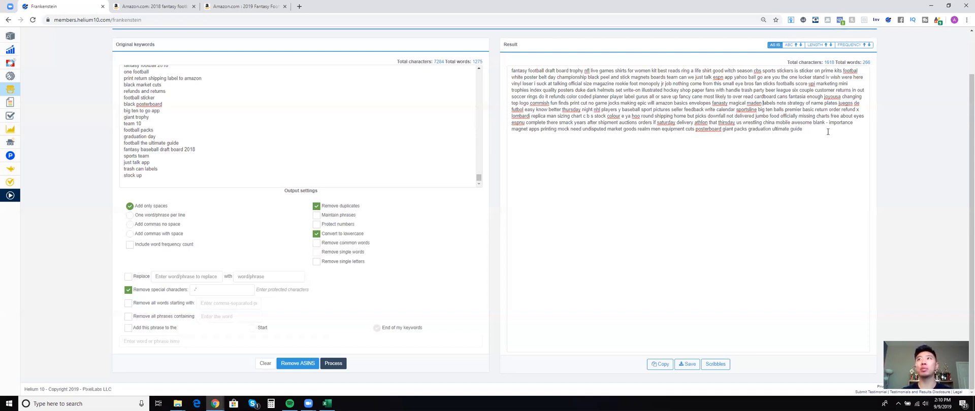
# Delete everything from "trophies" to the end of the result and select the entire remaining word list.
pyautogui.moveTo(803, 129); pyautogui.dragTo(508, 90)
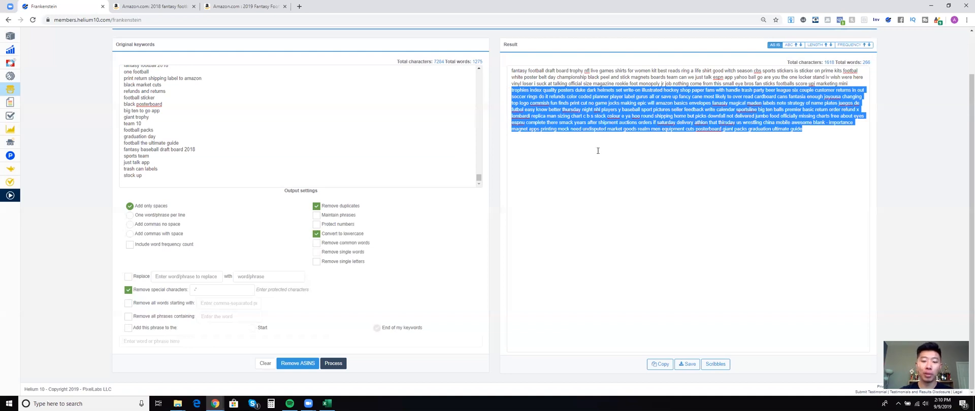
pyautogui.press('BackSpace')
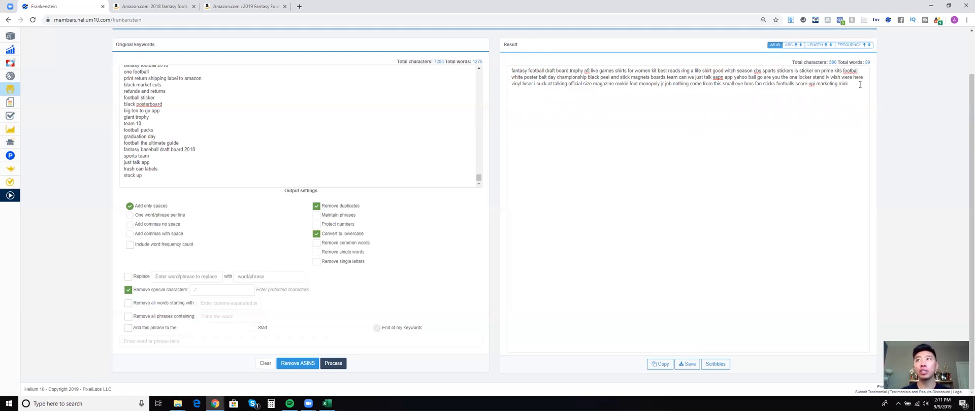
pyautogui.moveTo(524, 71); pyautogui.dragTo(608, 114)
pyautogui.hotkey('ctrl', 'a')
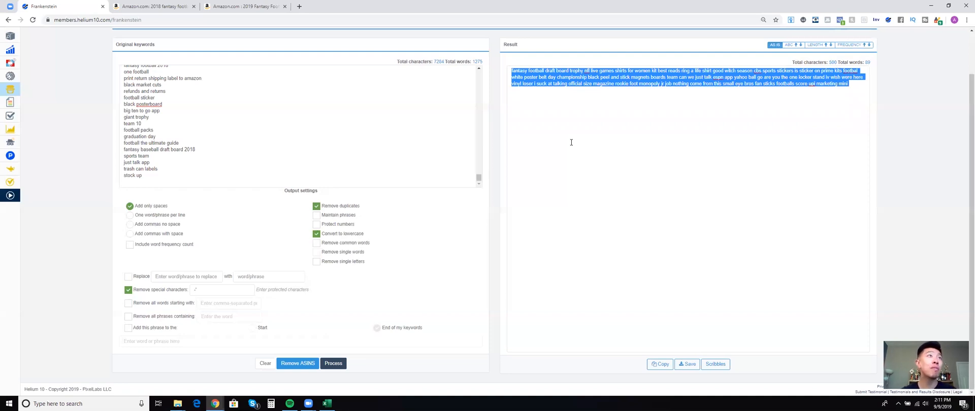
pyautogui.click(181, 3)
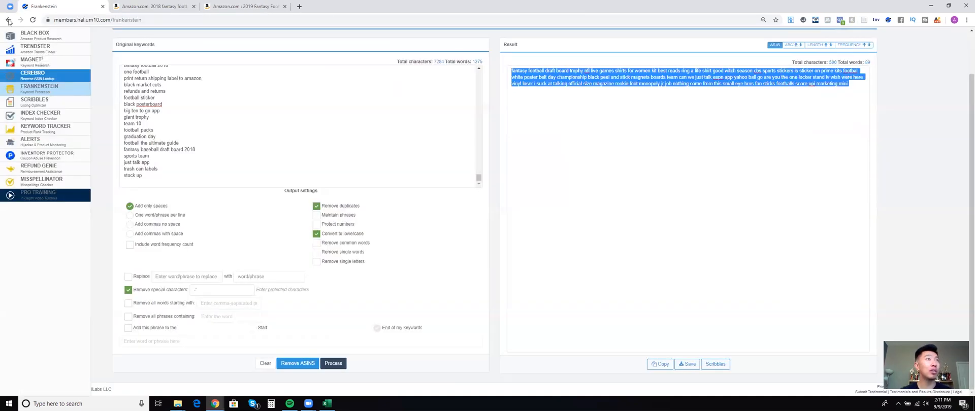
# Return to the Cerebro reverse ASIN results for the draft kit and look over the keyword phrases in default order.
pyautogui.click(8, 20)
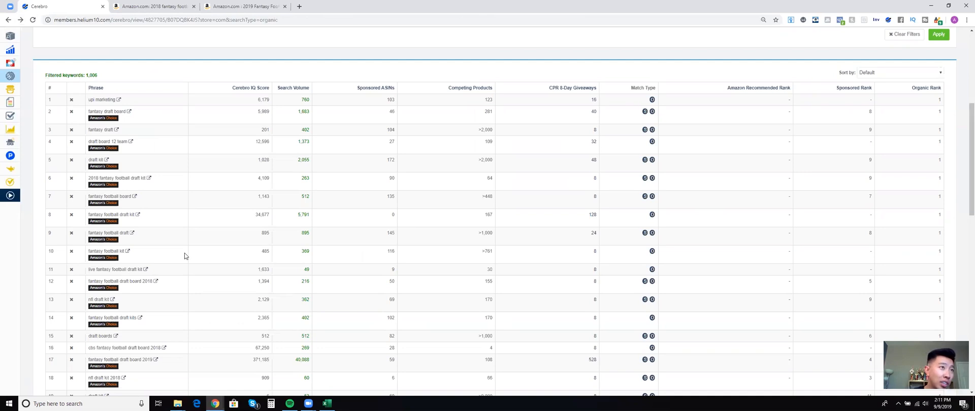
pyautogui.scroll(-1, 174, 260)
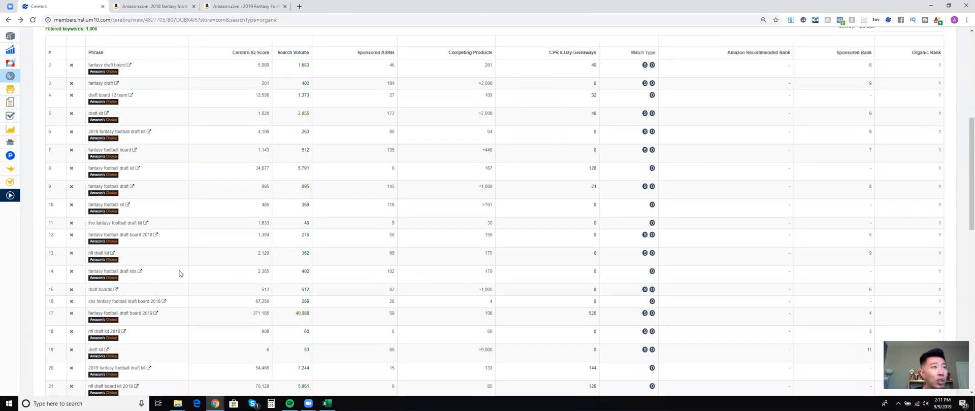
pyautogui.scroll(-2, 179, 273)
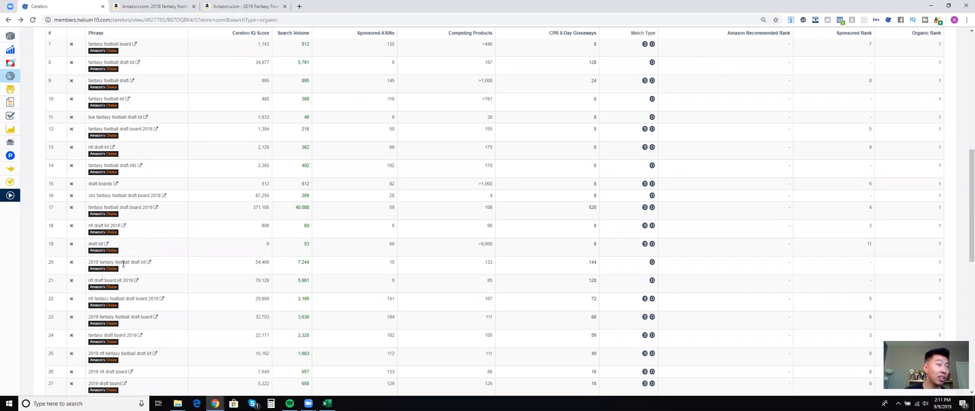
pyautogui.scroll(5, 137, 277)
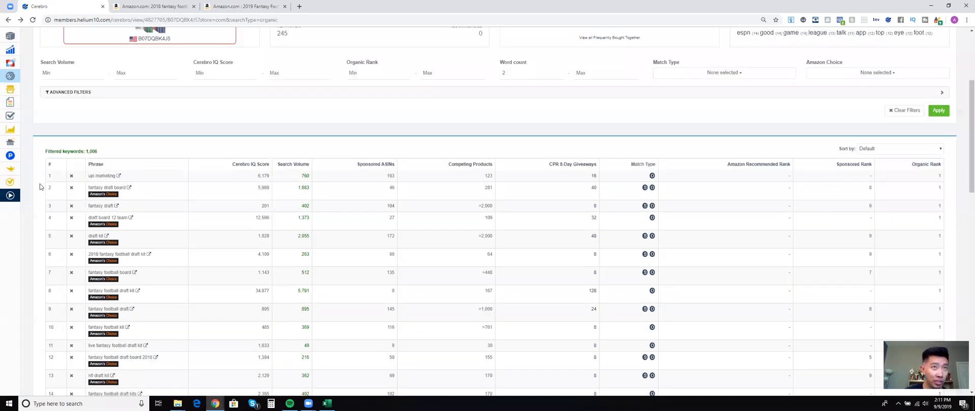
# Sort the filtered Cerebro keywords by search volume from high to low and look over the highest-volume phrases.
pyautogui.click(301, 165)
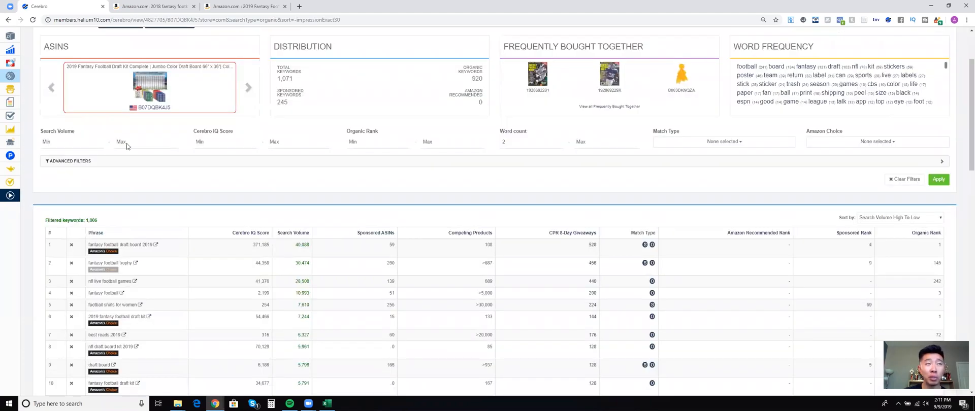
pyautogui.scroll(-2, 132, 148)
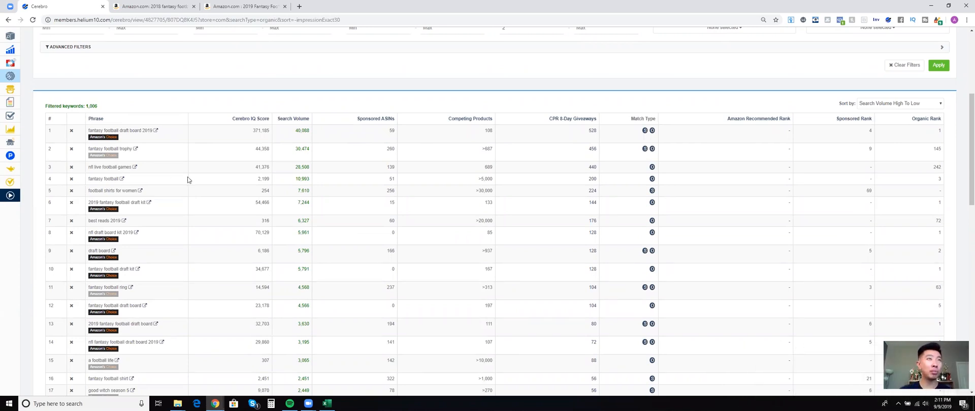
pyautogui.scroll(4, 187, 177)
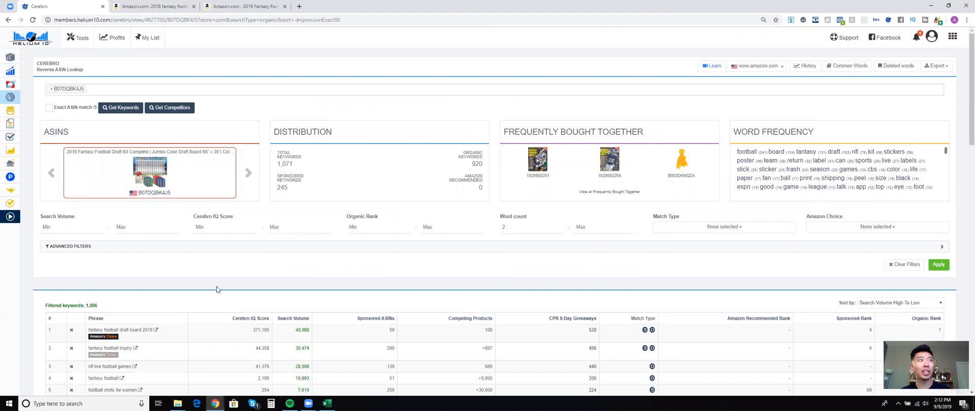
pyautogui.scroll(-2, 217, 286)
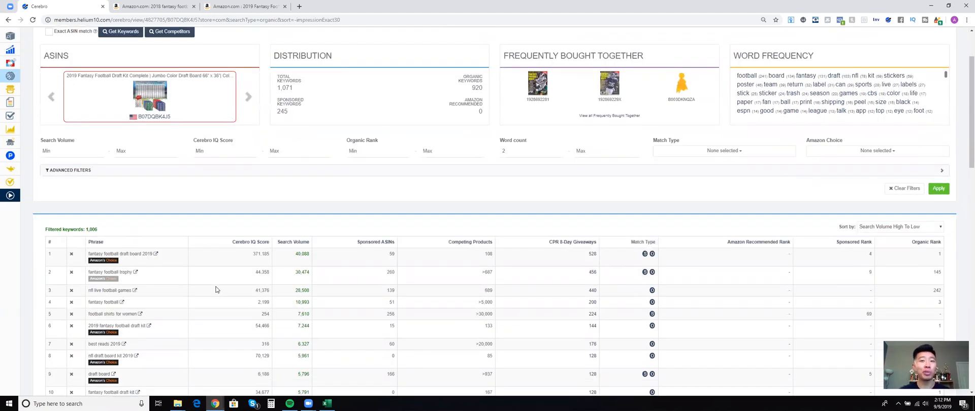